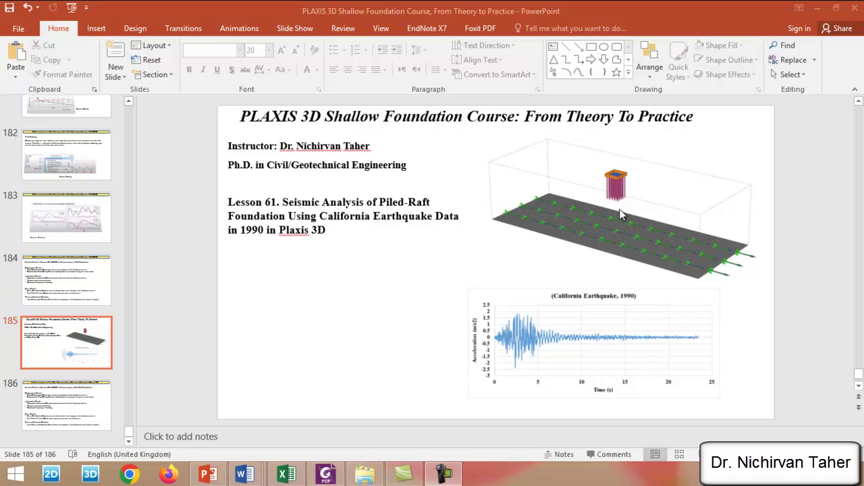
Step: Switch to File Explorer and open the PLAXIS 3D project "Lesson 60. Seismic Analysis of Raft Foundation"
click(365, 476)
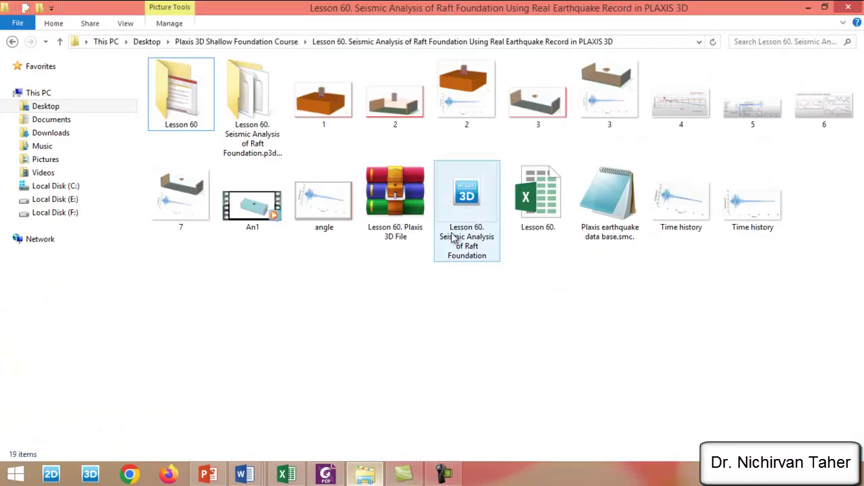
click(471, 197)
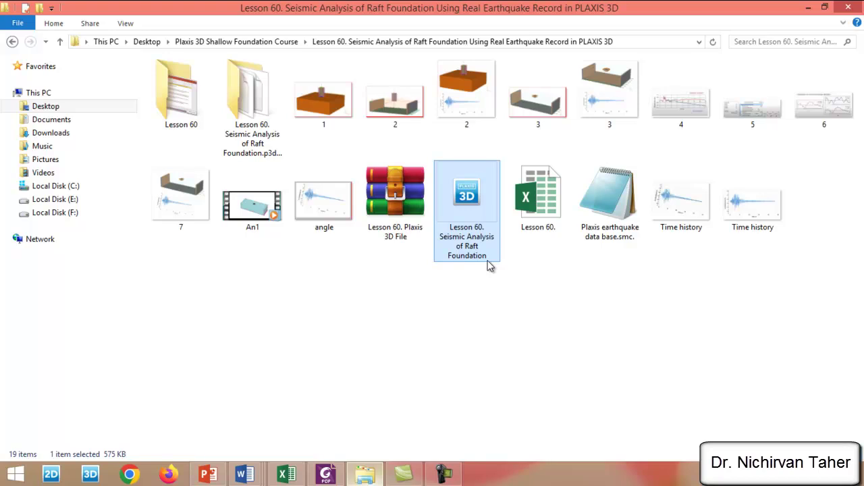
click(494, 320)
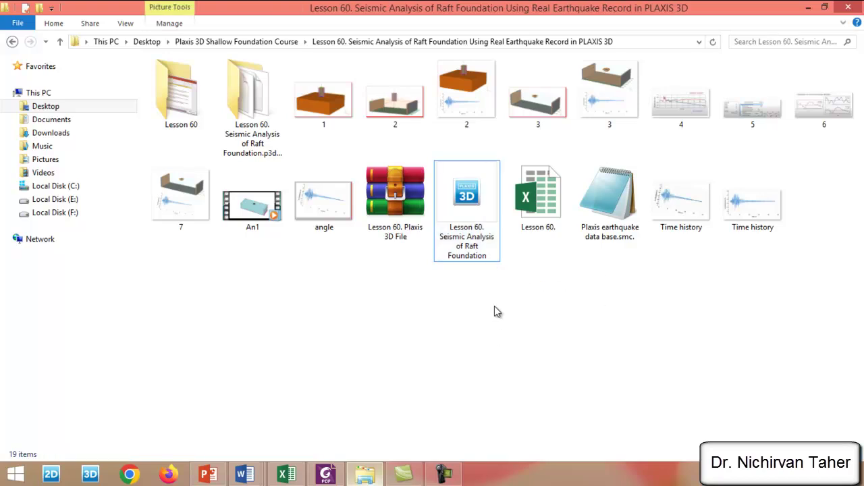
click(481, 203)
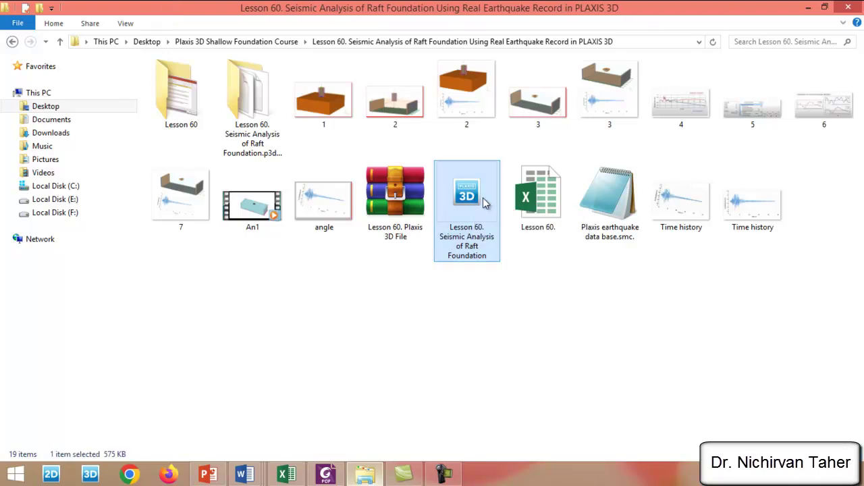
double_click(483, 203)
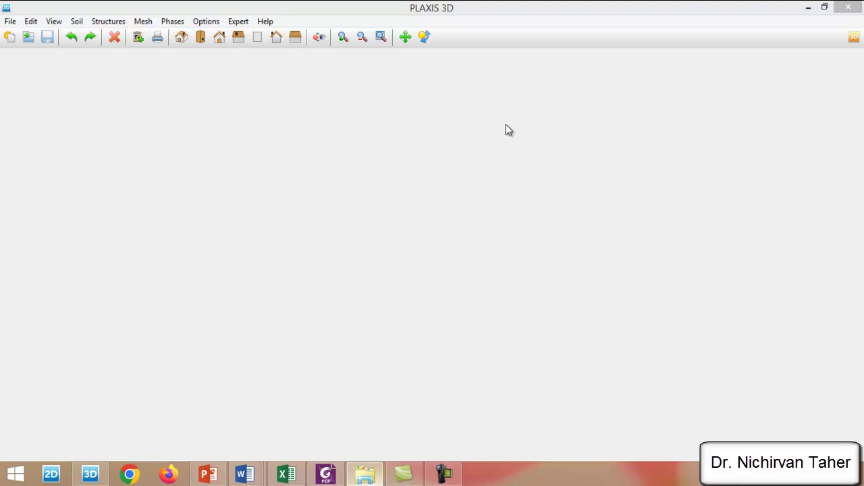
Step: Switch to PowerPoint and copy the slide's lesson title from "Lesson 61" through "in 1990"
click(208, 475)
click(301, 230)
click(265, 229)
drag(265, 229, 228, 202)
key(ctrl+c)
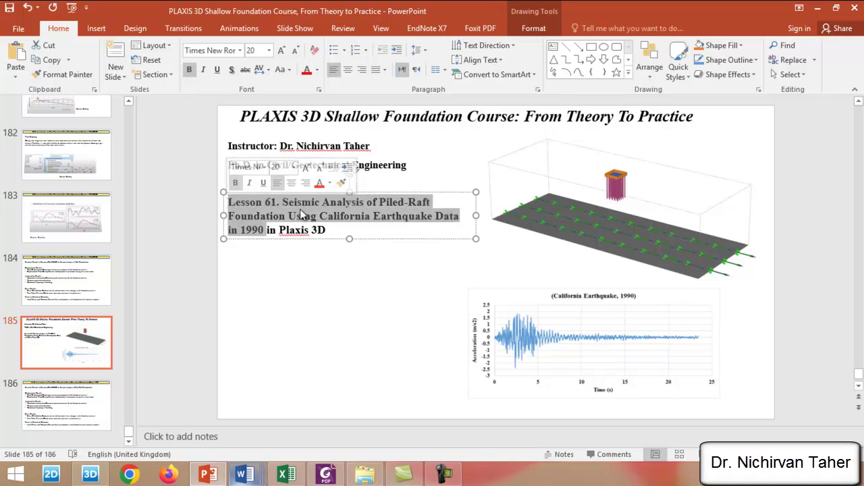
right_click(304, 201)
click(337, 227)
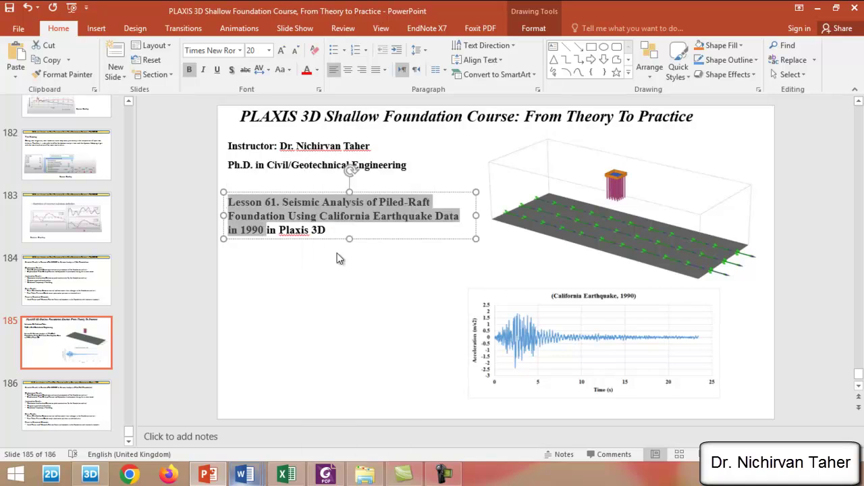
click(368, 296)
Step: Switch to PLAXIS 3D and save the project in the Lesson 61 folder as "Lesson 61. Seismic Analysis of Piled-Raft Foundation Using California Earthquake Data in 1990"
click(90, 474)
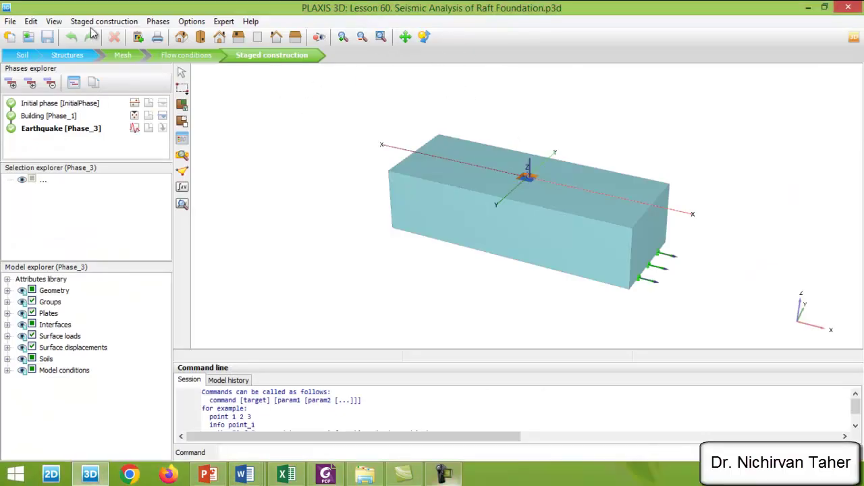
click(10, 21)
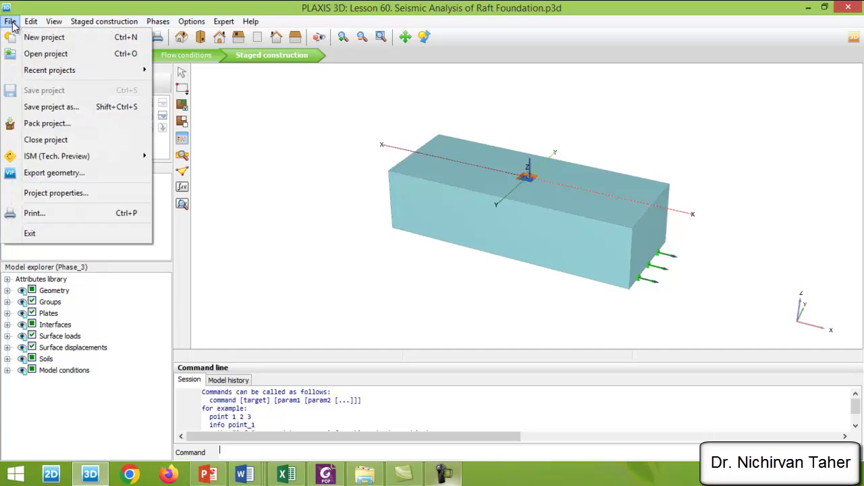
click(64, 107)
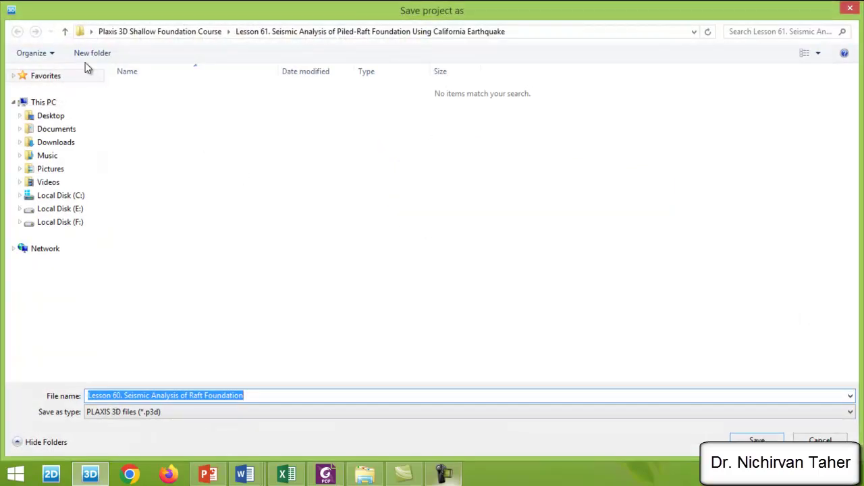
click(64, 32)
scroll(222, 318, down, 10)
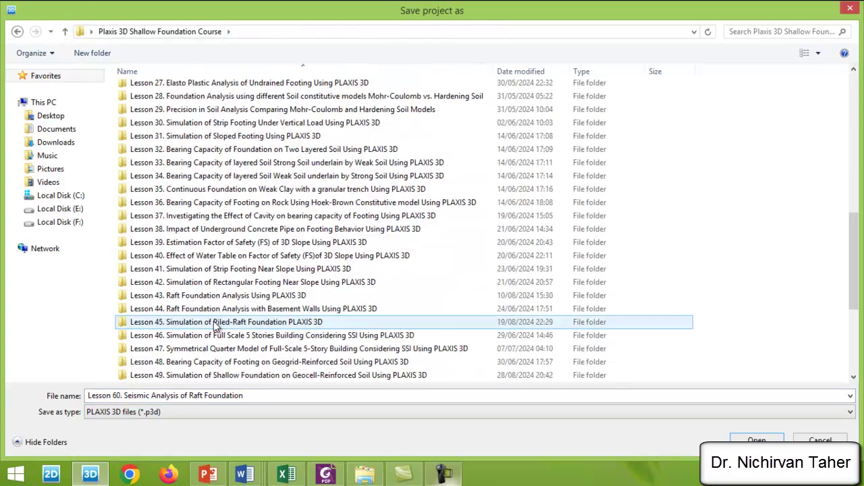
scroll(215, 324, down, 5)
double_click(230, 348)
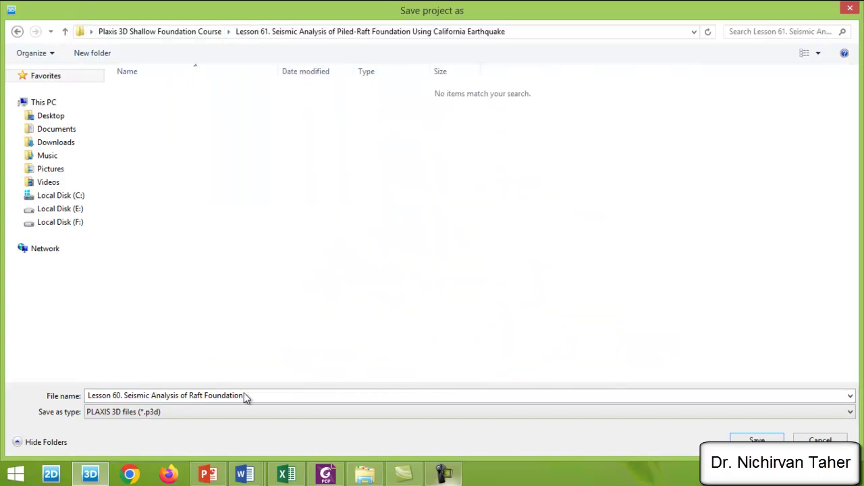
click(264, 396)
right_click(264, 395)
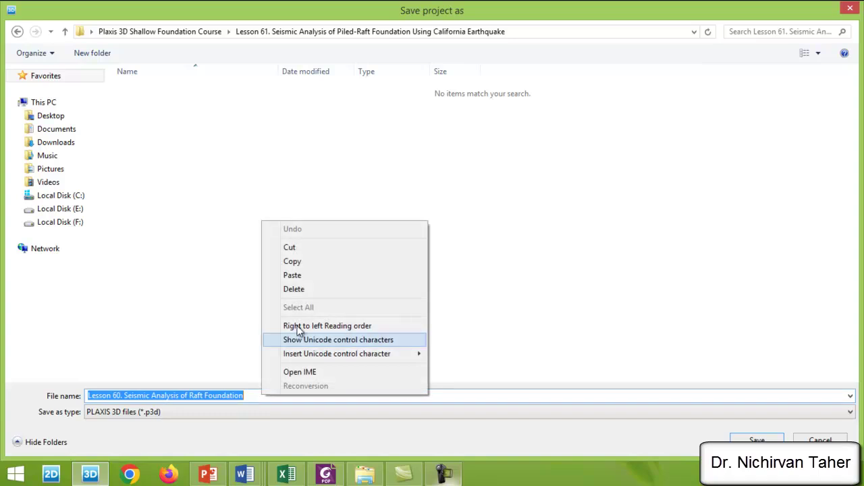
click(292, 276)
click(757, 440)
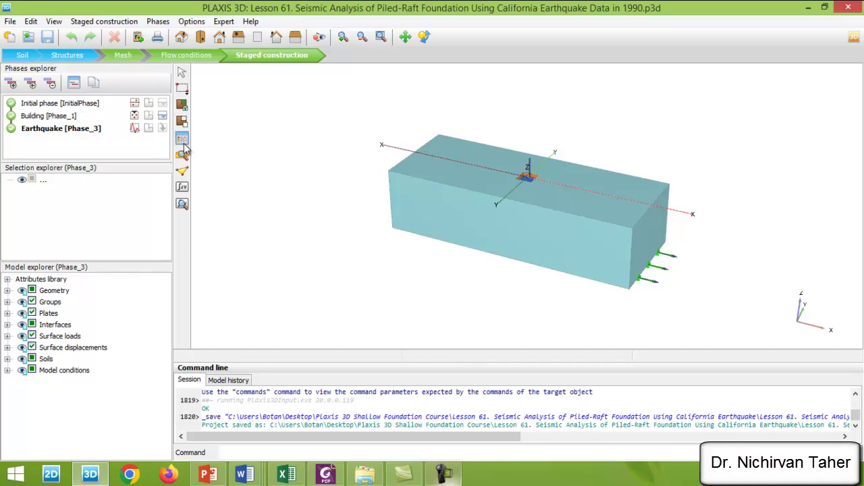
Step: Enter Structures mode and hide the surface loads and the raft volume at the model's centre
click(66, 56)
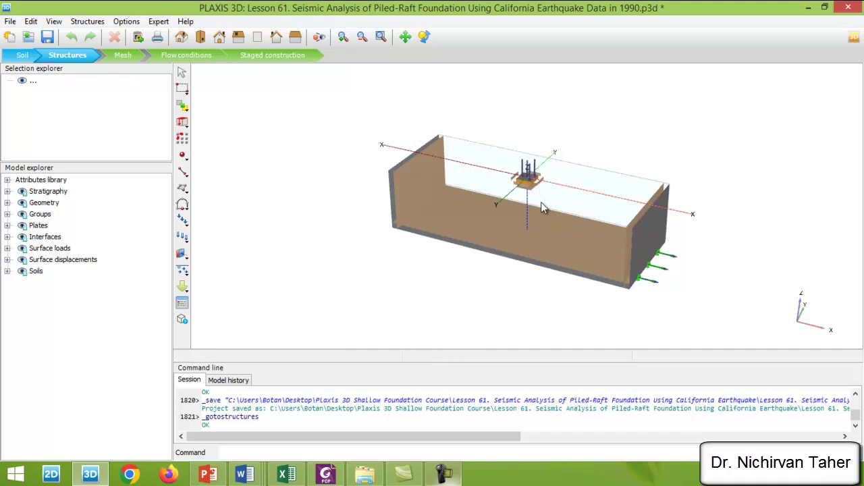
scroll(564, 201, up, 3)
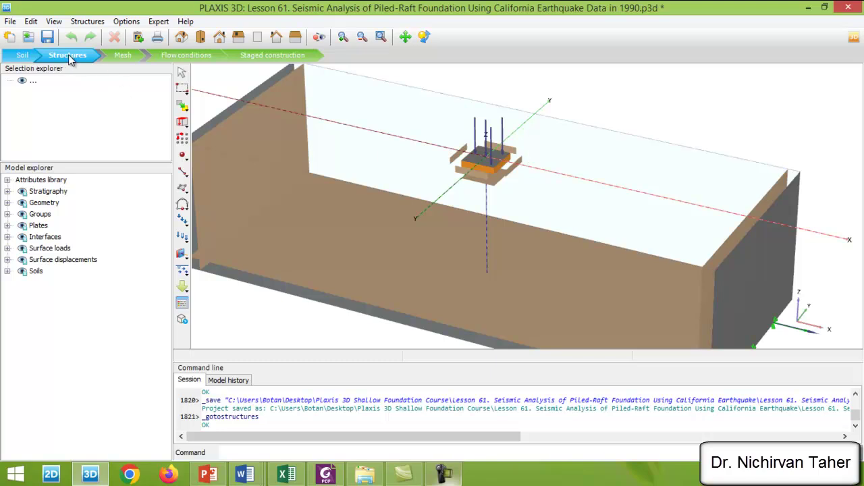
scroll(459, 164, up, 1)
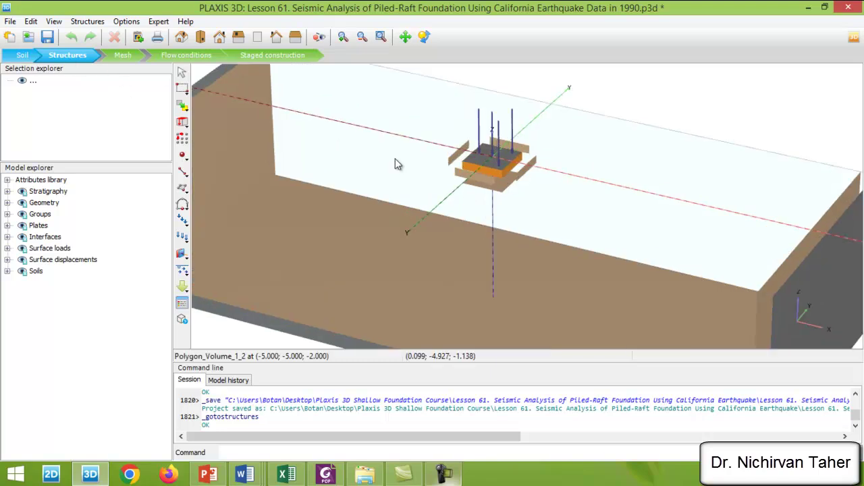
click(22, 248)
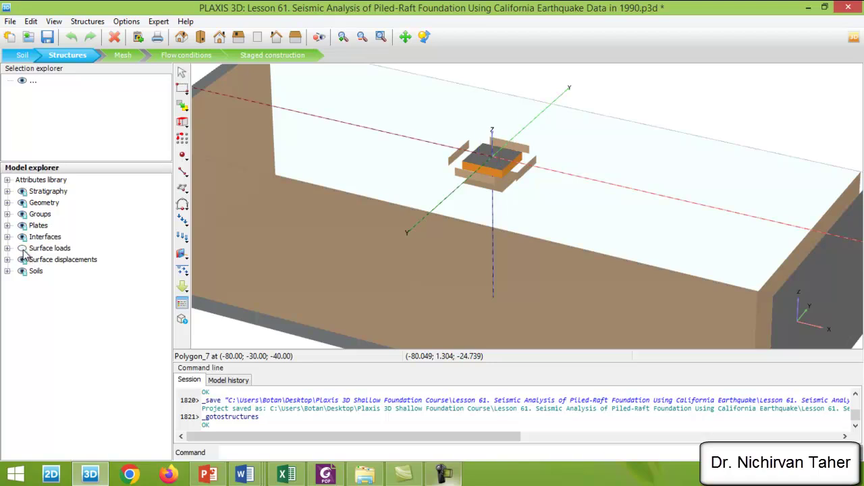
click(496, 160)
scroll(496, 160, up, 1)
right_click(499, 160)
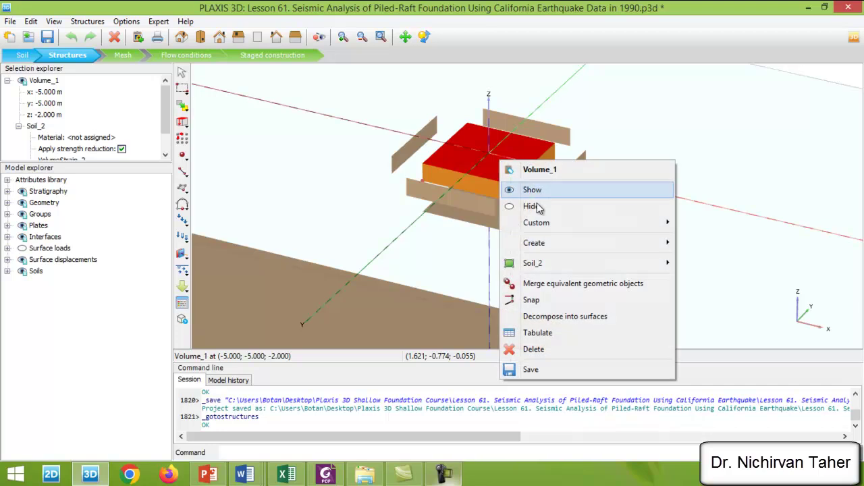
click(551, 203)
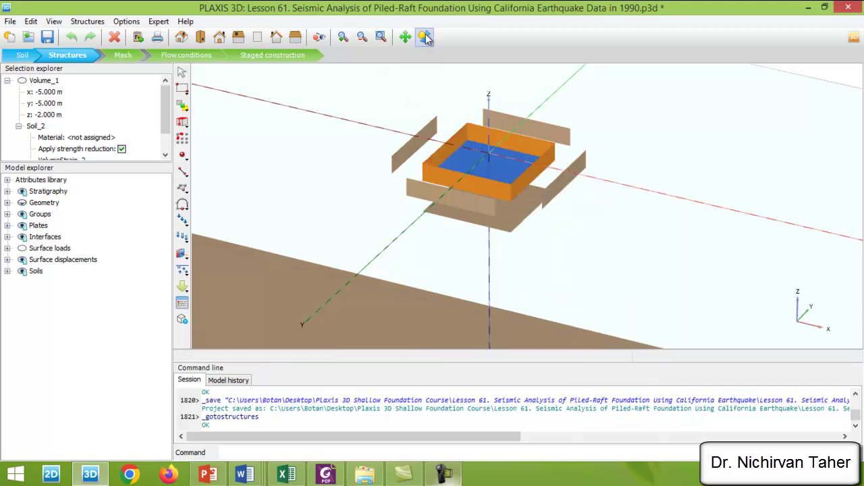
Step: Display the embedded beam materials in the project's material sets
right_drag(615, 130, 426, 130)
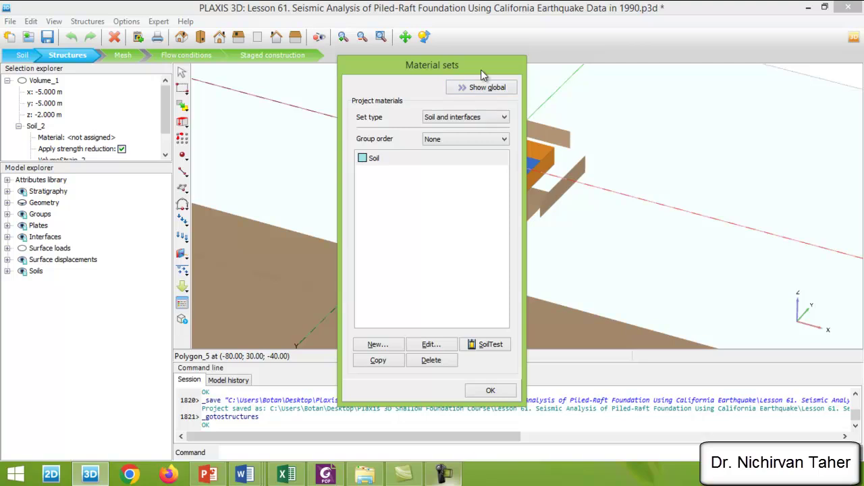
click(480, 119)
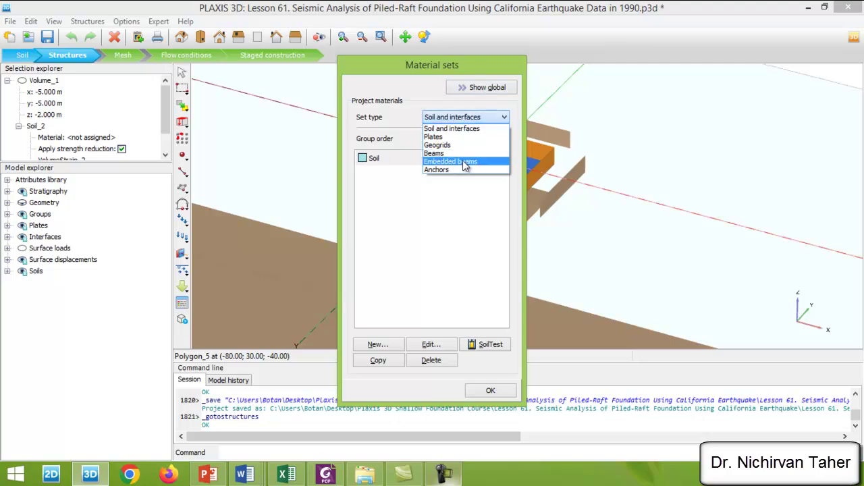
click(465, 162)
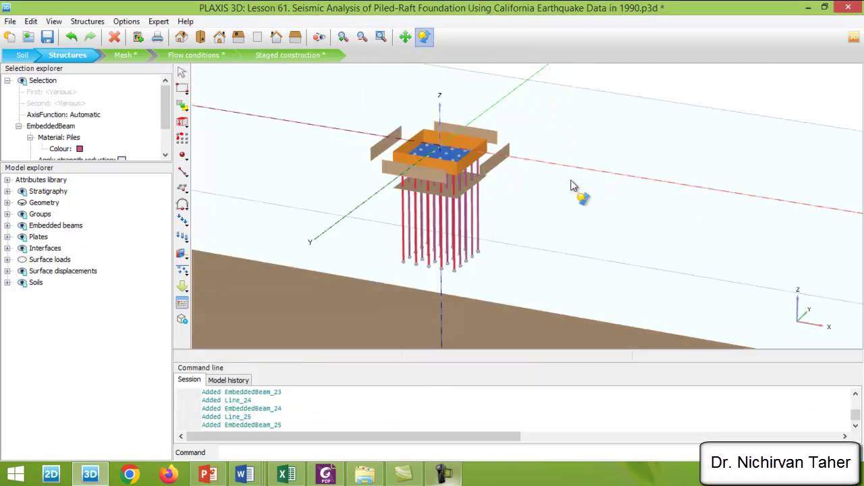
Step: Show the surface loads on the piled raft again and review the whole model with its piles
right_drag(571, 183, 515, 193)
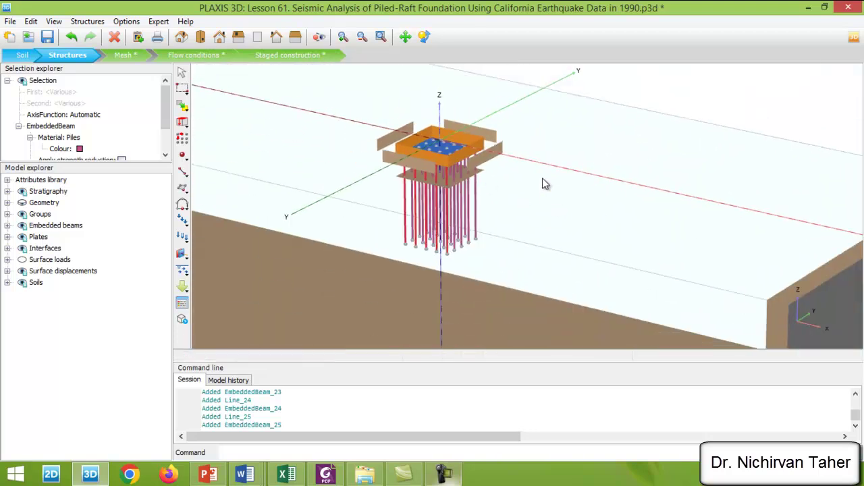
click(570, 129)
scroll(570, 129, down, 1)
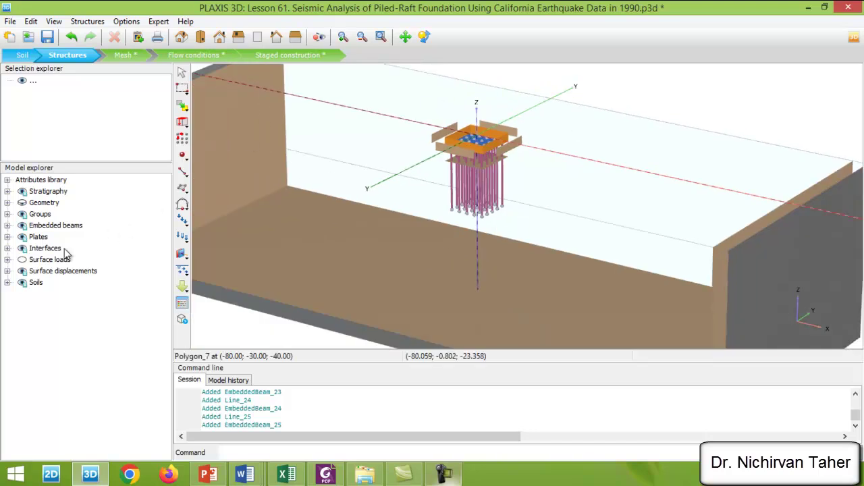
click(23, 260)
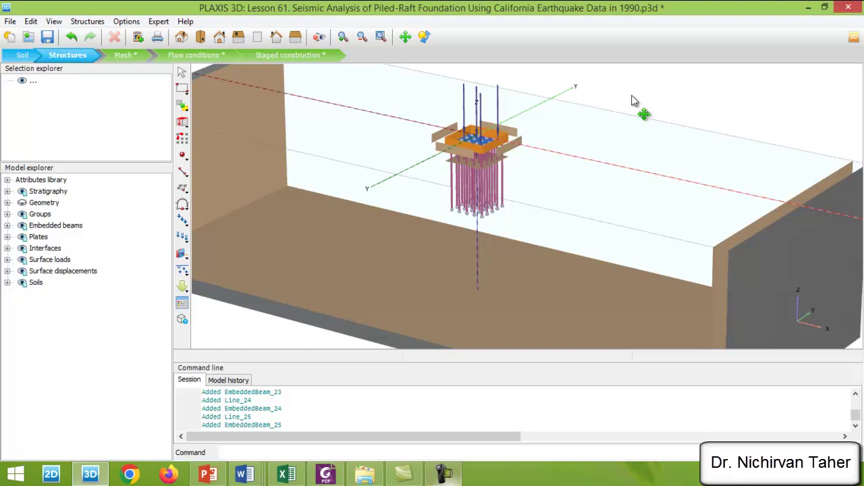
scroll(608, 108, down, 1)
scroll(531, 131, up, 2)
scroll(544, 130, down, 2)
scroll(544, 130, down, 1)
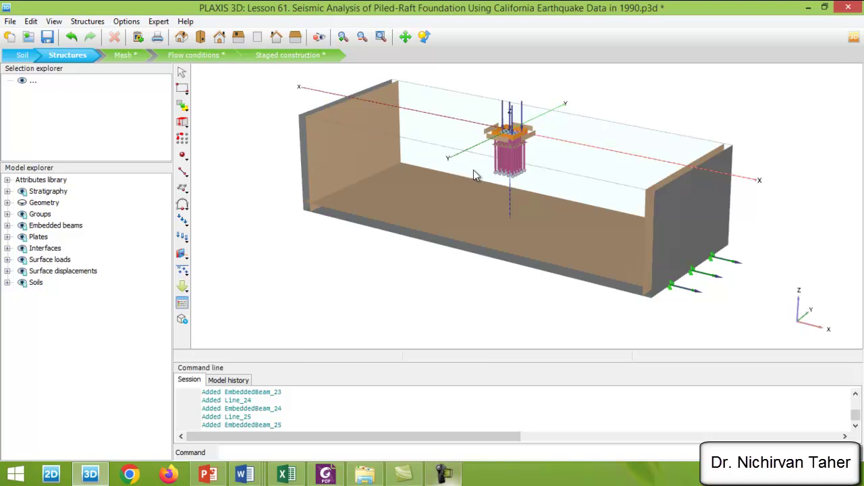
Step: Enter Mesh mode and hide the surrounding soil volume to expose the raft and piles
click(123, 54)
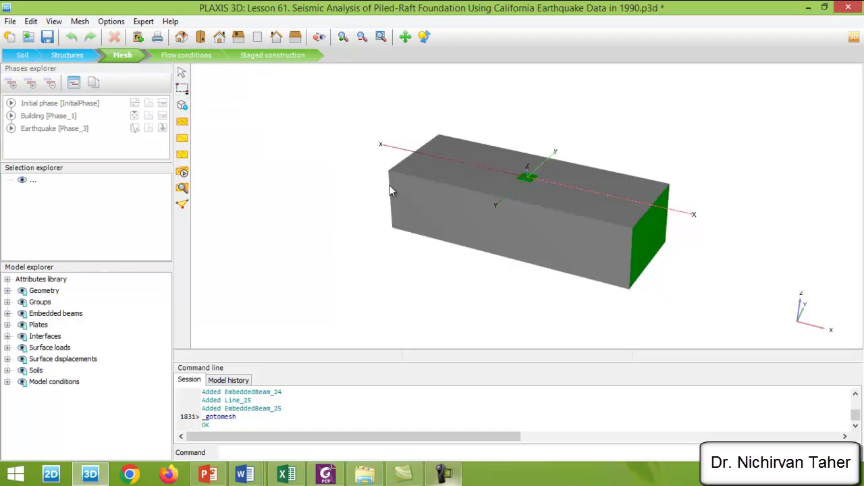
click(414, 194)
right_click(424, 194)
click(516, 235)
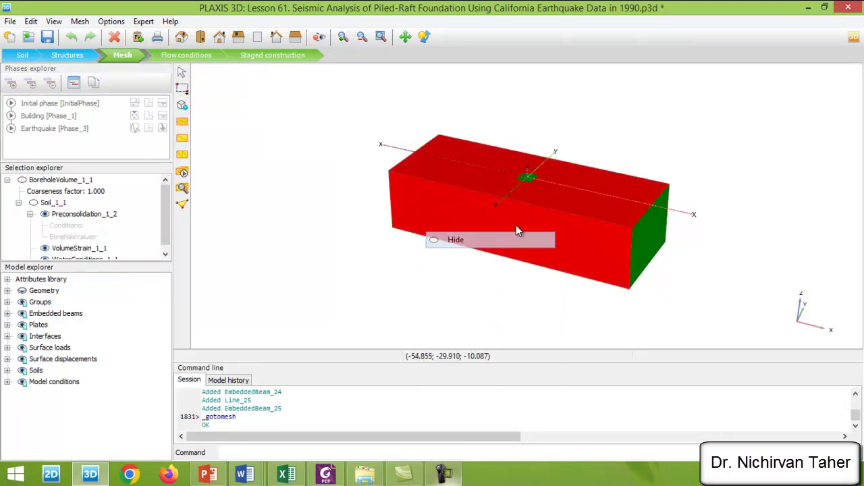
scroll(536, 187, up, 5)
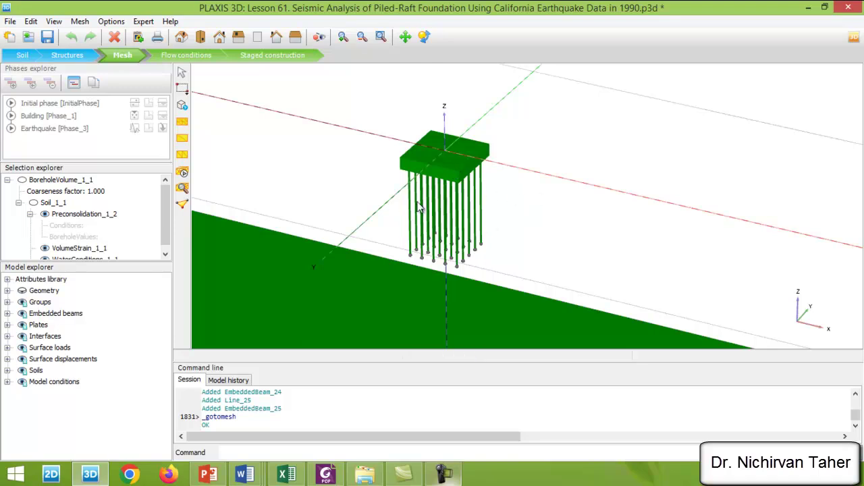
Step: Select all the embedded beam piles under the raft and set their mesh coarseness factor to 0.5
click(181, 88)
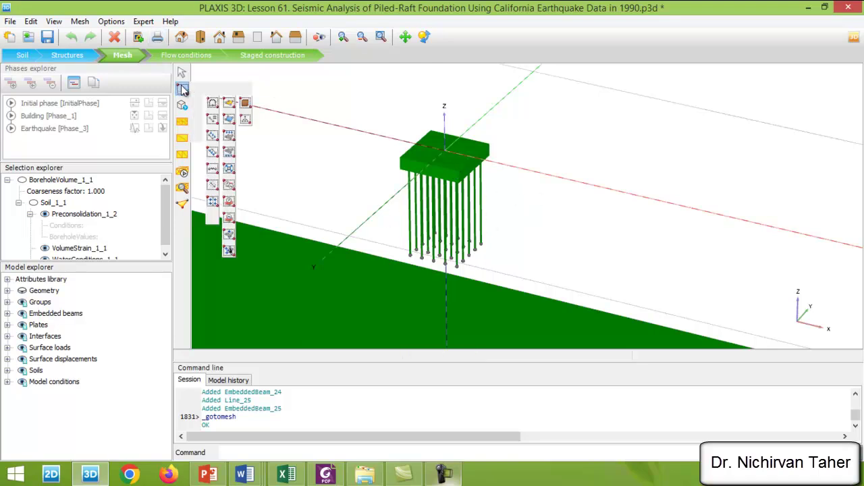
click(213, 187)
drag(595, 101, 378, 267)
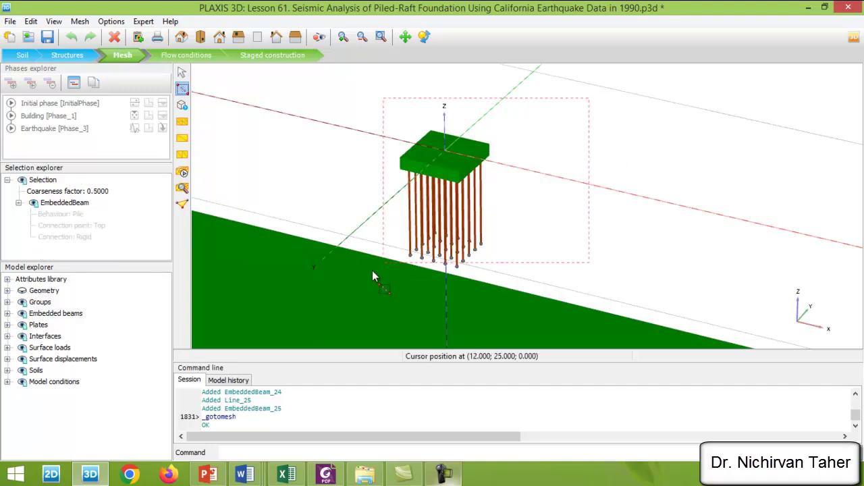
click(112, 191)
text(1)
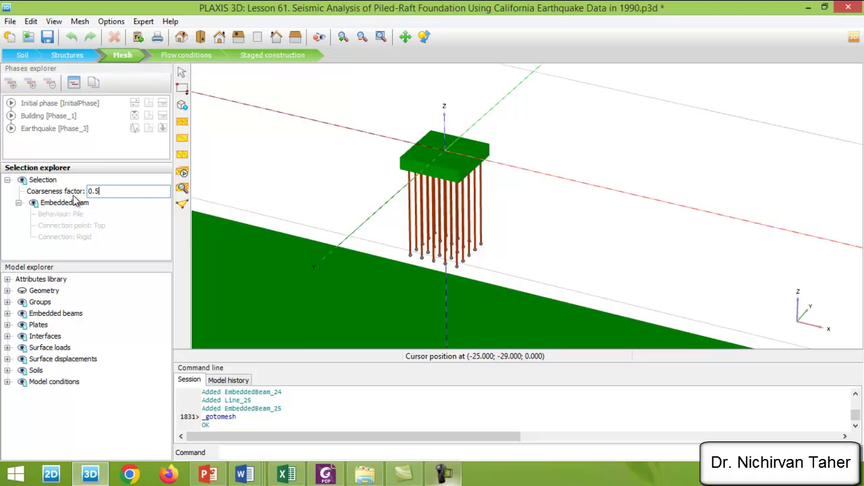
key(Return)
click(586, 119)
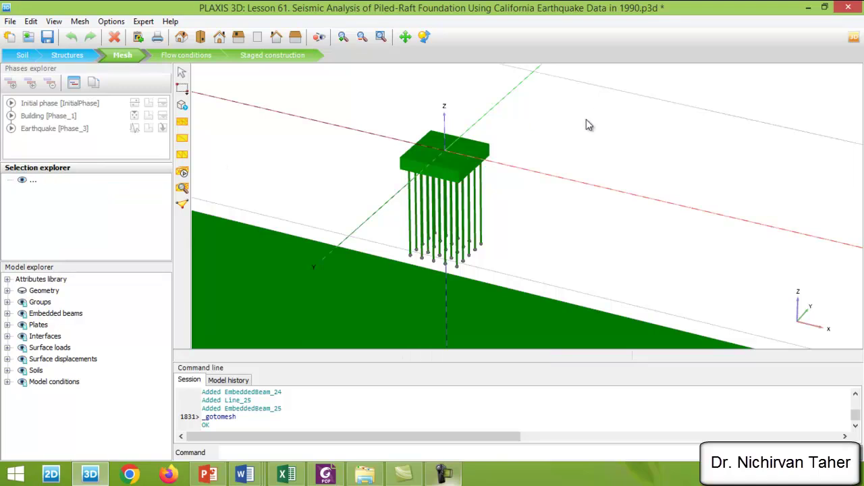
scroll(601, 123, down, 3)
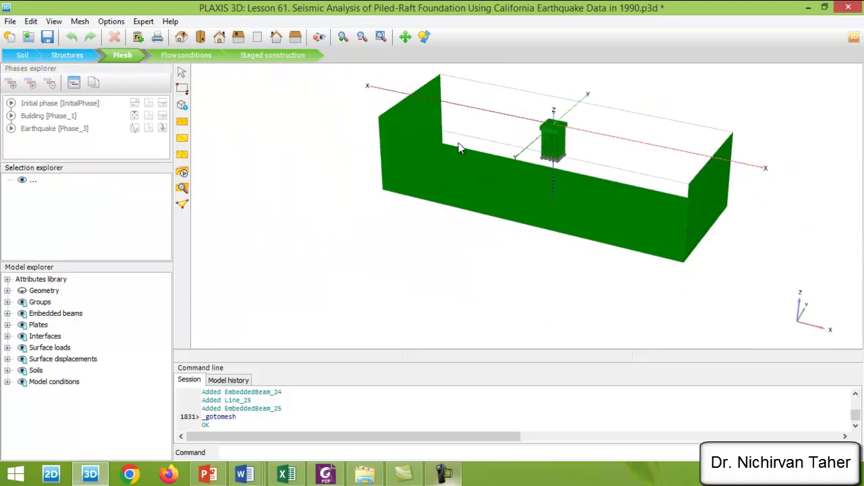
Step: Show the soil geometry again and generate the mesh with Medium element distribution and enhanced mesh refinements
click(23, 291)
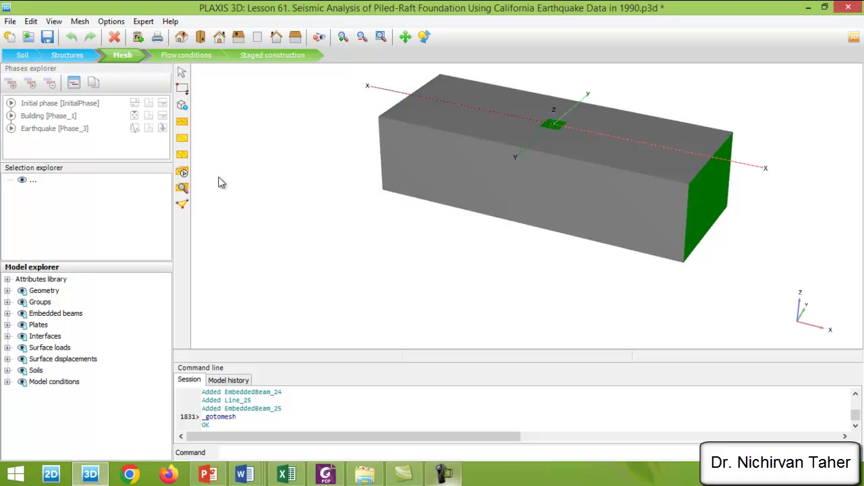
click(183, 173)
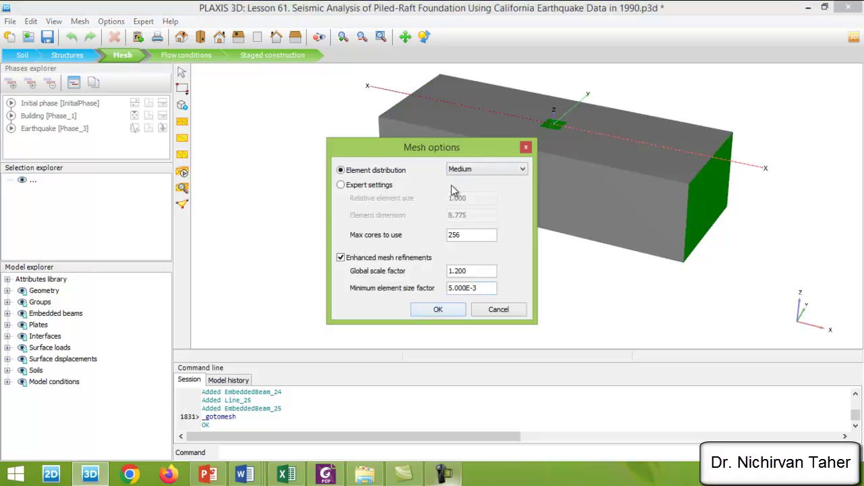
click(439, 309)
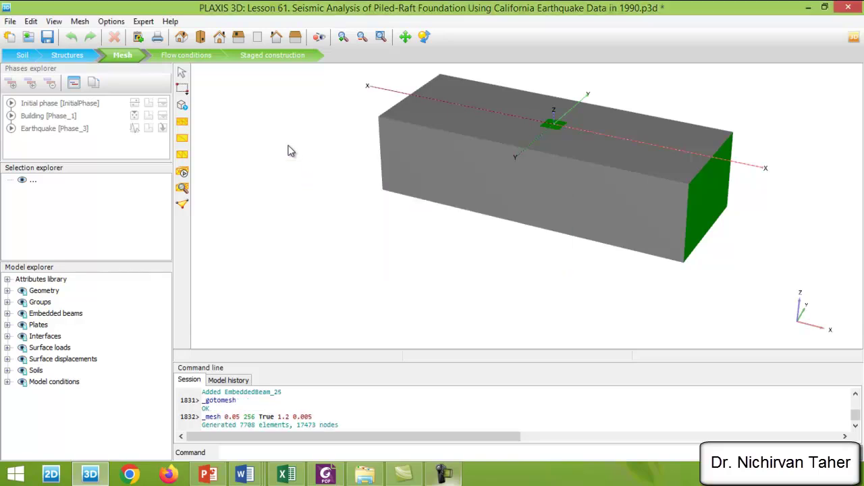
Step: Enter Staged construction mode and show the hidden soil volume again in the Earthquake phase
click(282, 56)
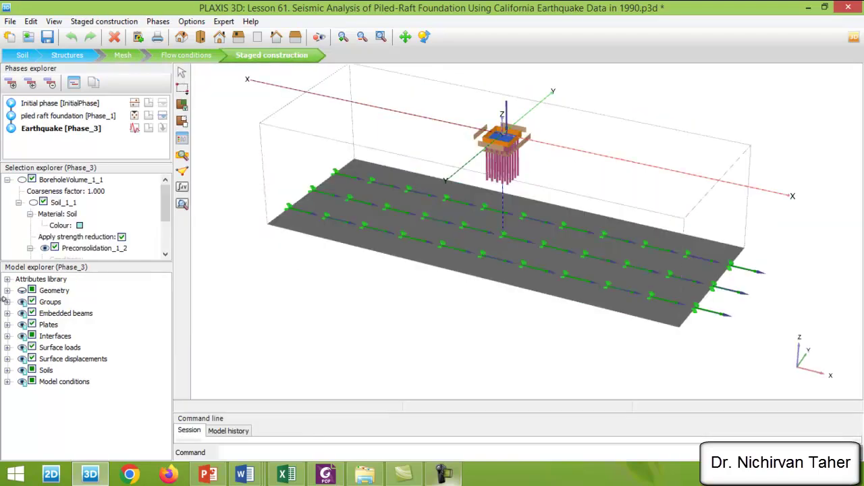
click(21, 290)
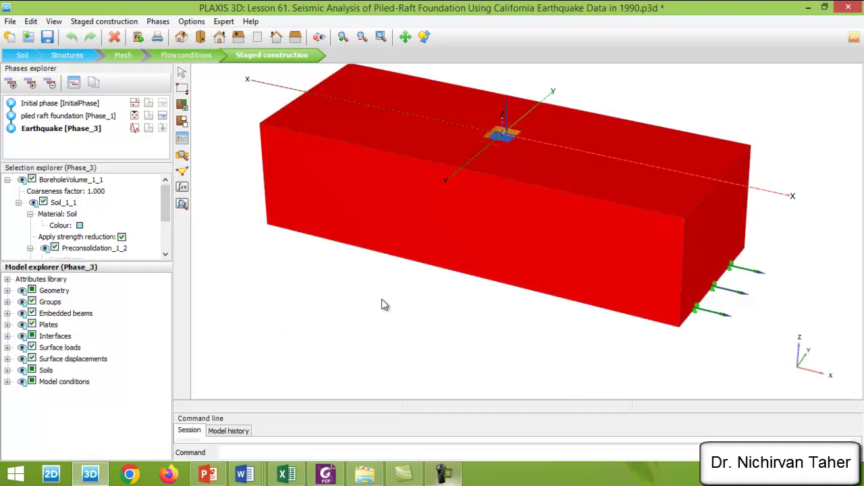
click(520, 320)
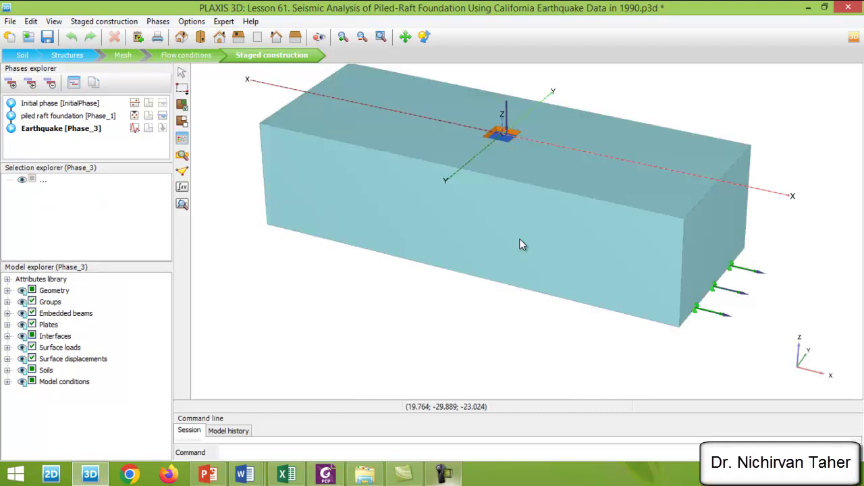
scroll(521, 328, down, 2)
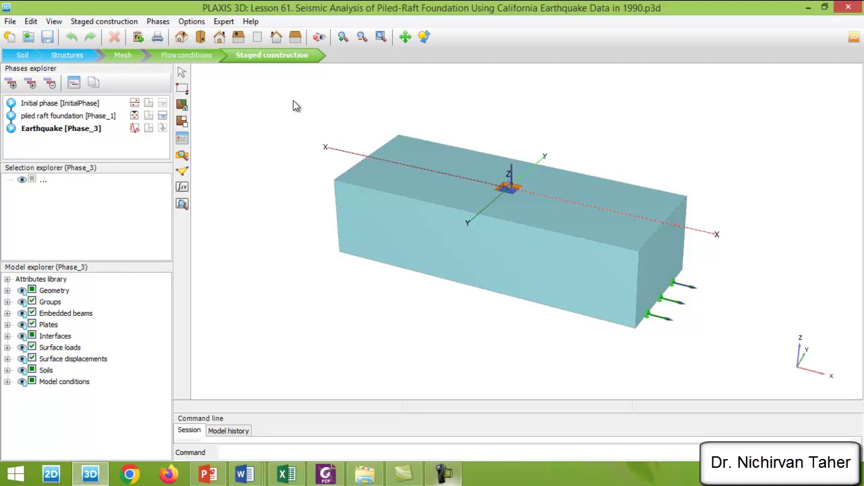
Step: Calculate the initial, piled raft foundation and Earthquake phases
click(182, 188)
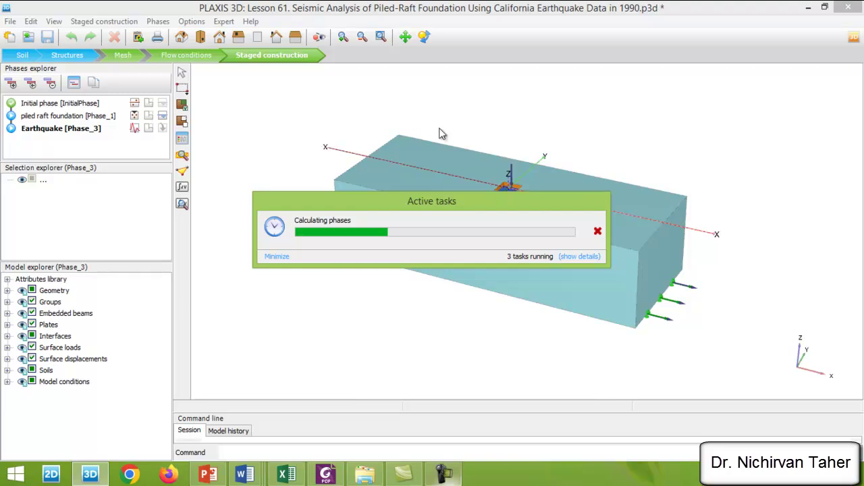
click(442, 473)
click(804, 418)
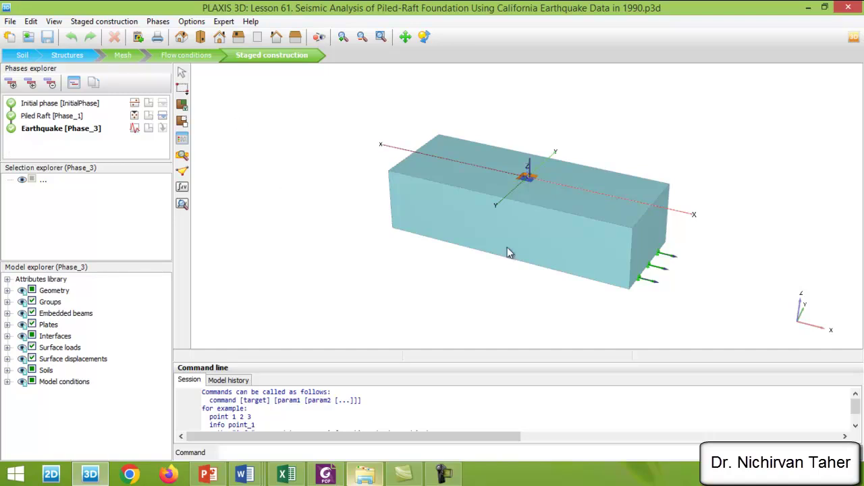
Step: Hide the soil volume to inspect the raft and piles, and open the calculation results of the Earthquake phase
click(433, 192)
right_click(432, 192)
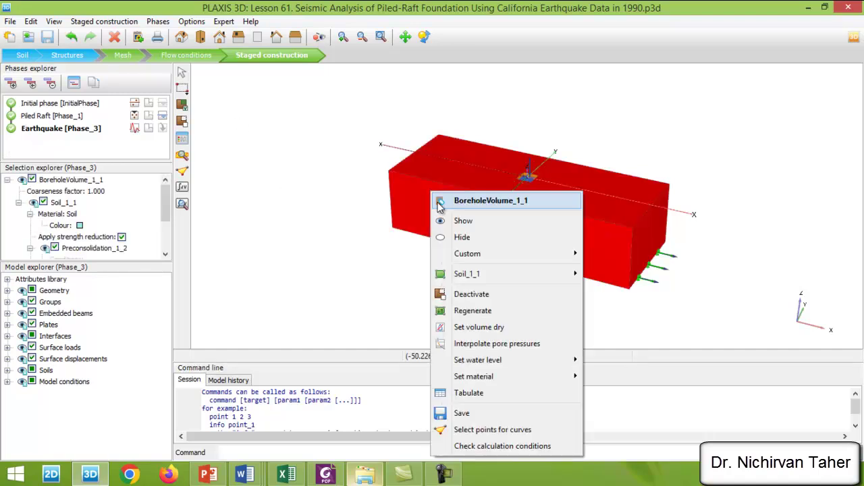
click(447, 237)
scroll(531, 183, up, 5)
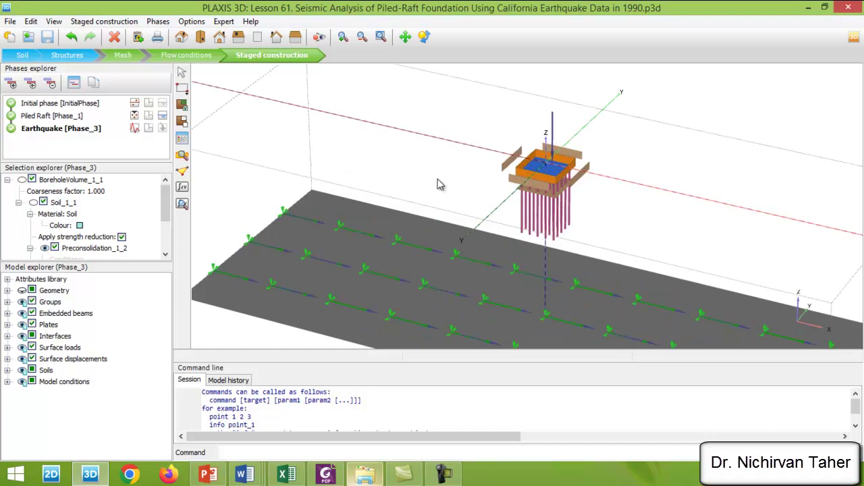
scroll(462, 128, down, 5)
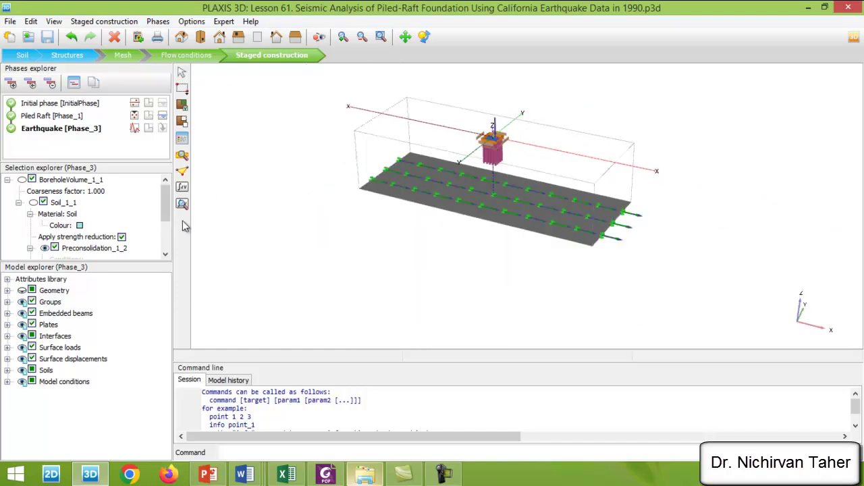
click(183, 205)
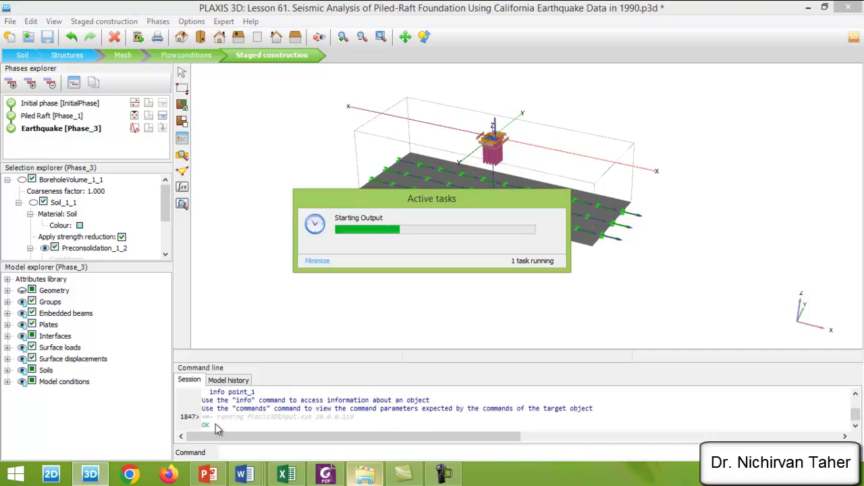
Step: Switch to PowerPoint and review slide 186 on the essential results for seismic analysis of piled raft foundations
click(209, 474)
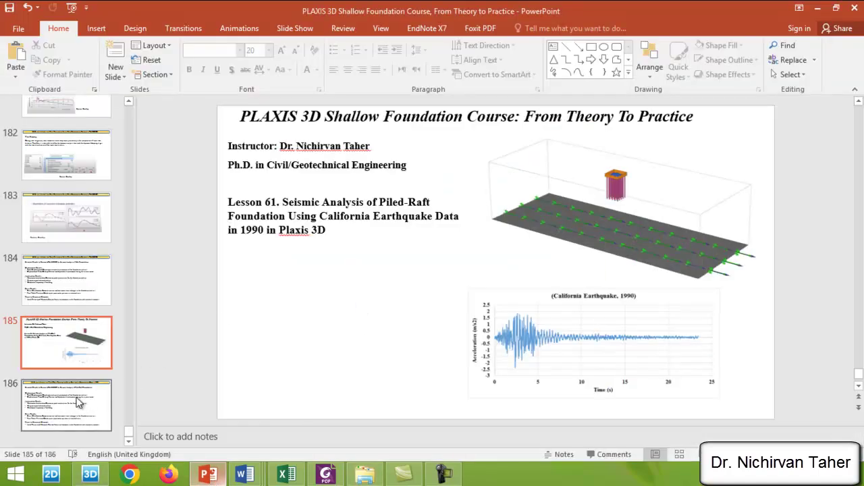
click(80, 403)
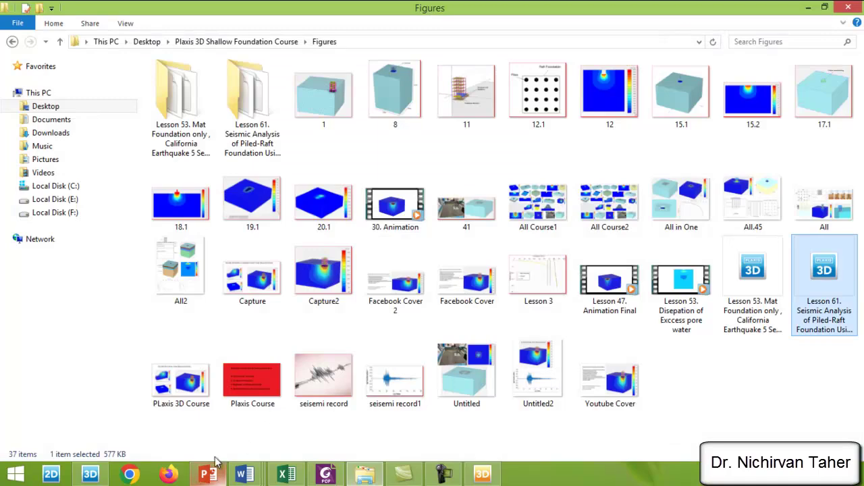
click(210, 475)
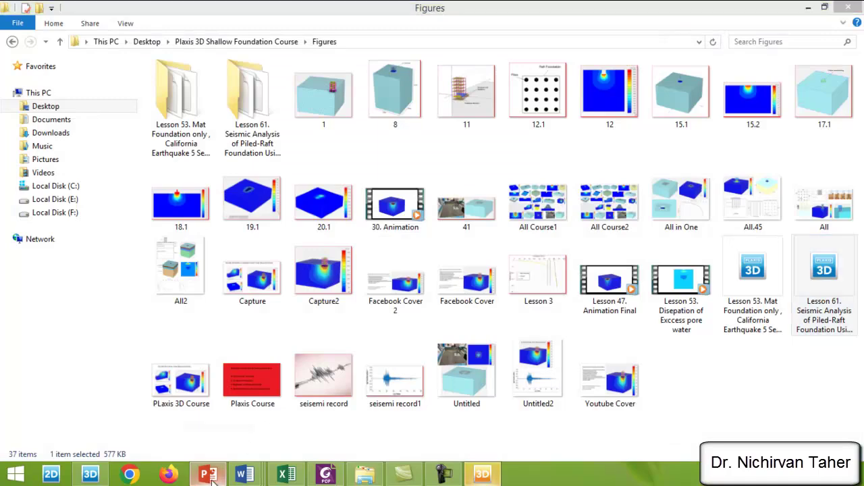
key(alt+Tab)
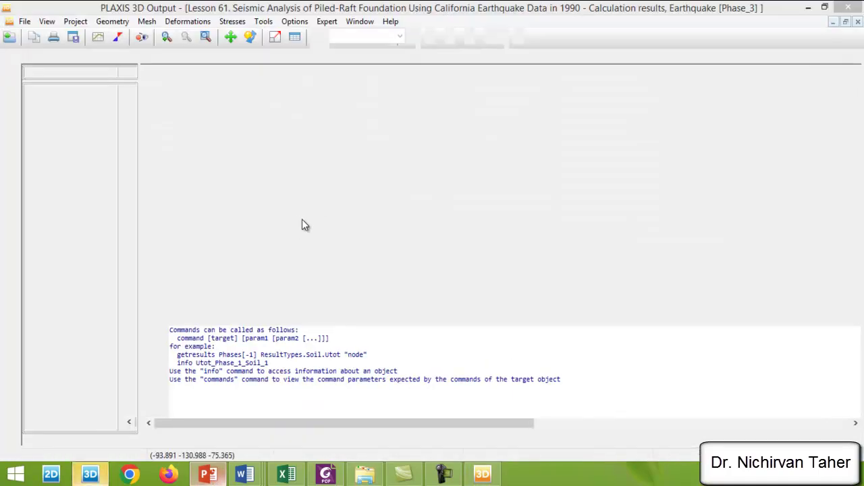
click(208, 476)
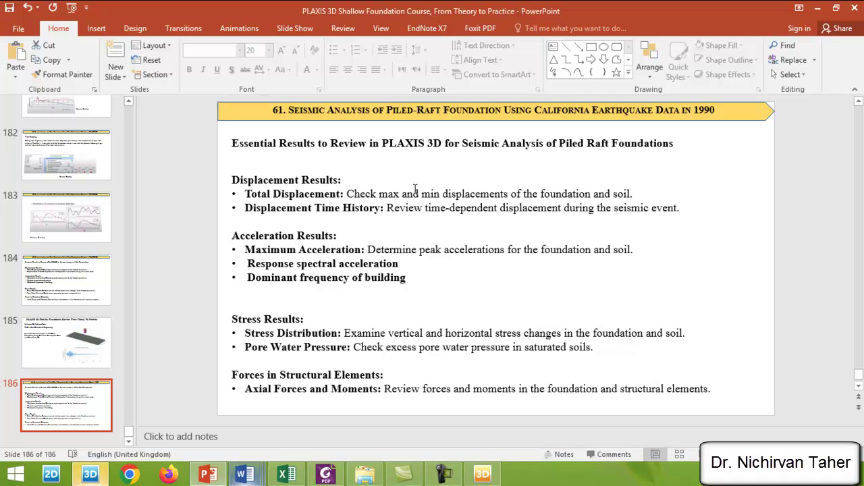
Step: Switch to PLAXIS 3D Output, enlarge the drawing area and examine the deformed mesh around the piled raft
click(483, 475)
drag(500, 297, 498, 402)
scroll(436, 139, up, 1)
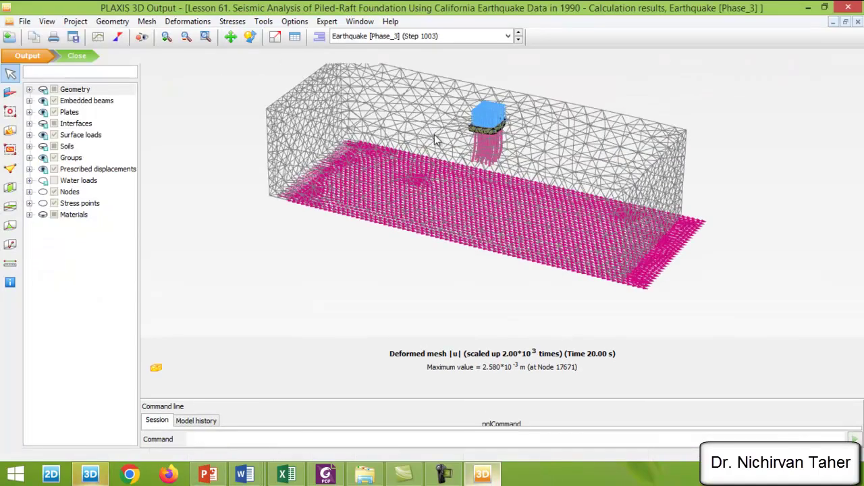
scroll(451, 169, up, 2)
scroll(507, 144, up, 1)
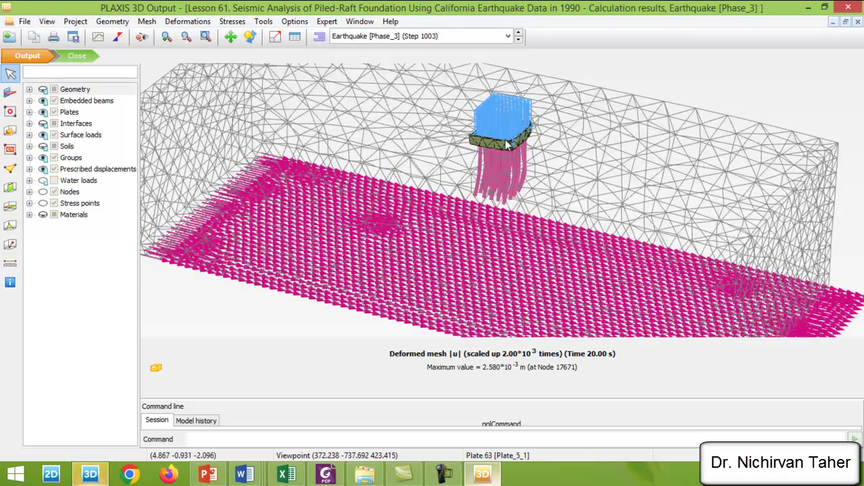
scroll(506, 143, down, 2)
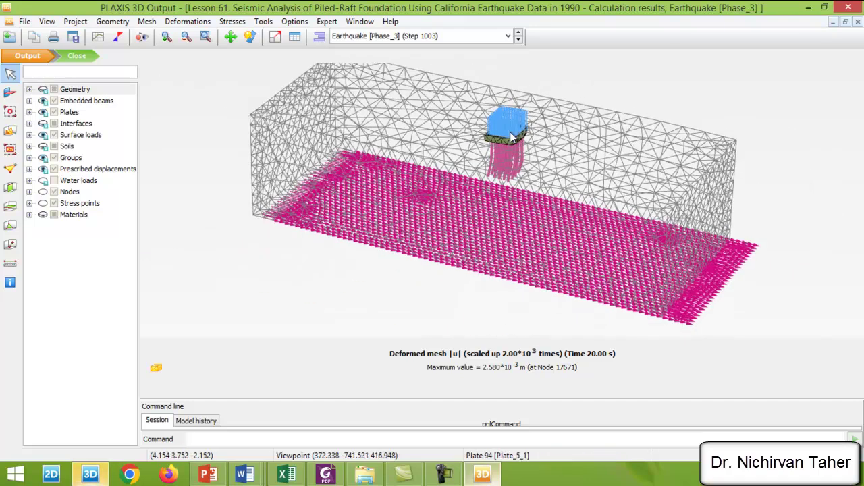
click(249, 37)
drag(297, 194, 391, 233)
scroll(526, 154, up, 3)
drag(525, 154, 515, 171)
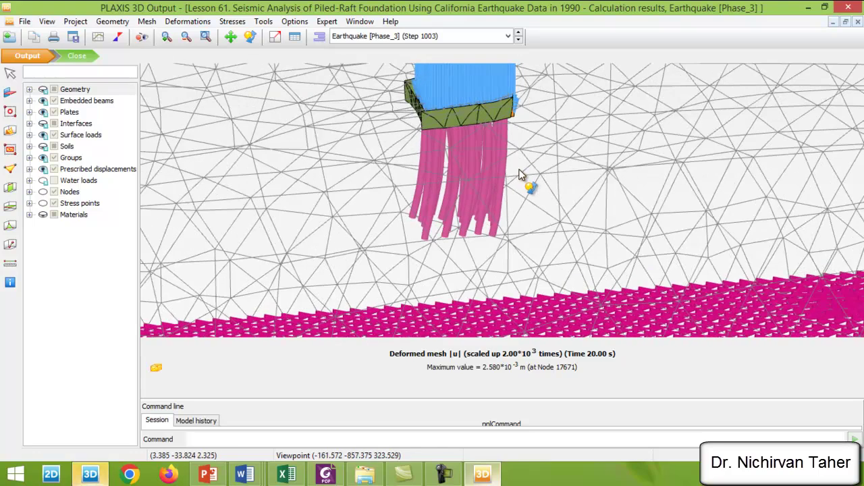
Step: Hide the surface loads and examine the deformed shape of the piles under the raft from several angles
click(43, 135)
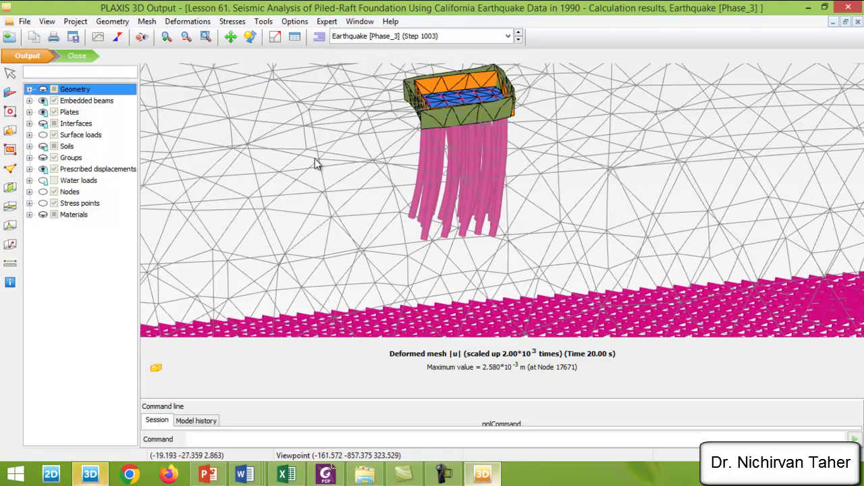
drag(397, 162, 451, 172)
scroll(459, 152, up, 3)
scroll(490, 162, down, 2)
scroll(481, 164, up, 1)
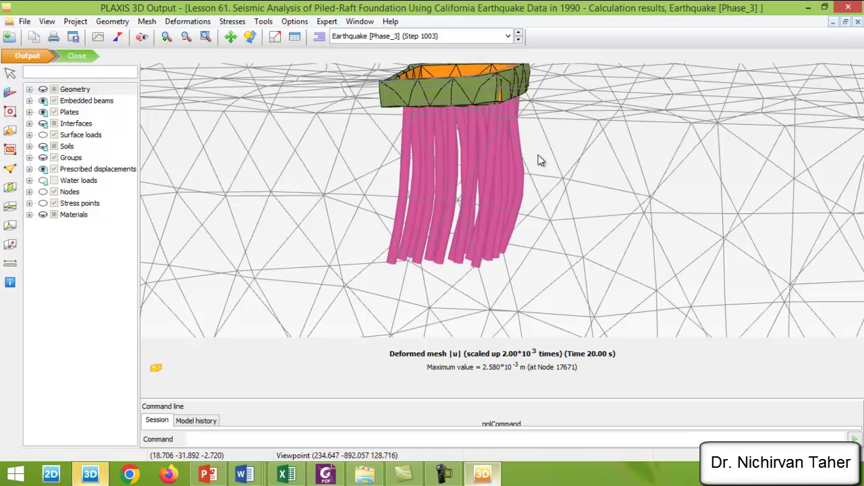
drag(583, 151, 515, 147)
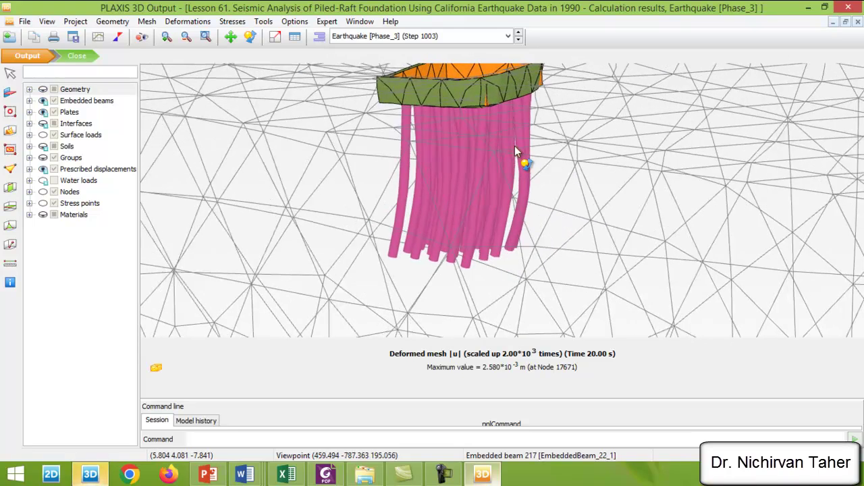
drag(378, 145, 479, 177)
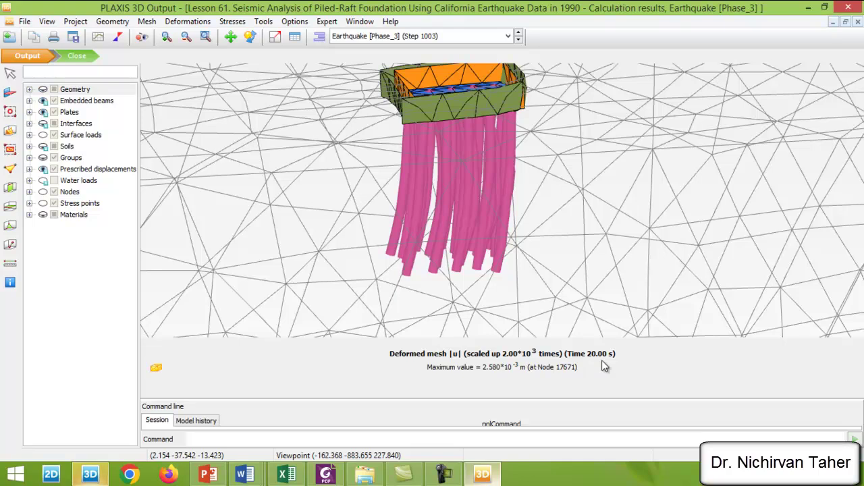
drag(533, 236, 464, 189)
drag(512, 246, 557, 225)
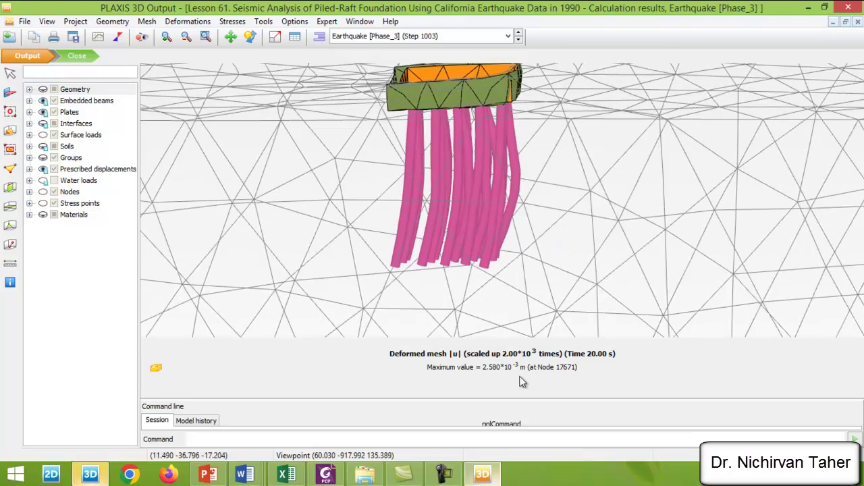
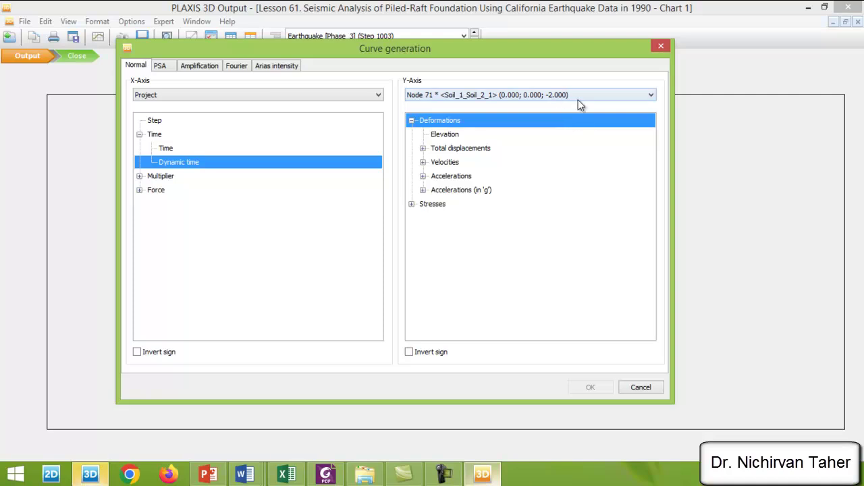
Step: Plot the total displacement ux of Node 71 against dynamic time and inspect the curve's peak
click(423, 148)
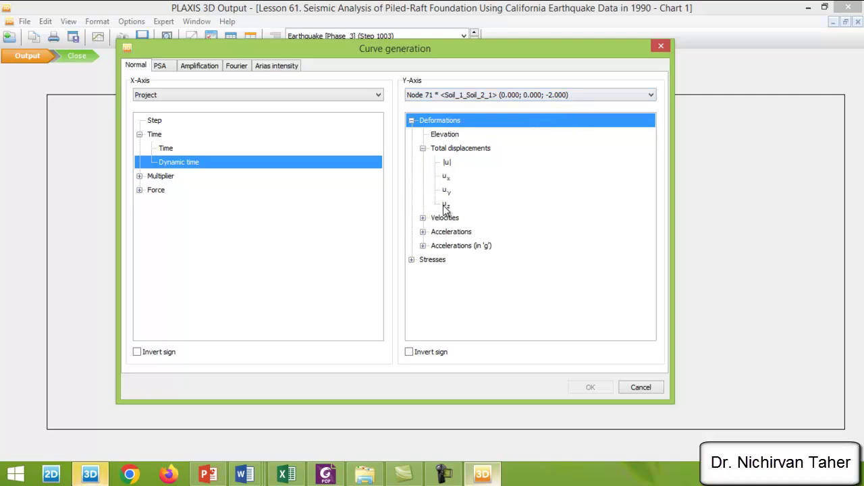
click(446, 177)
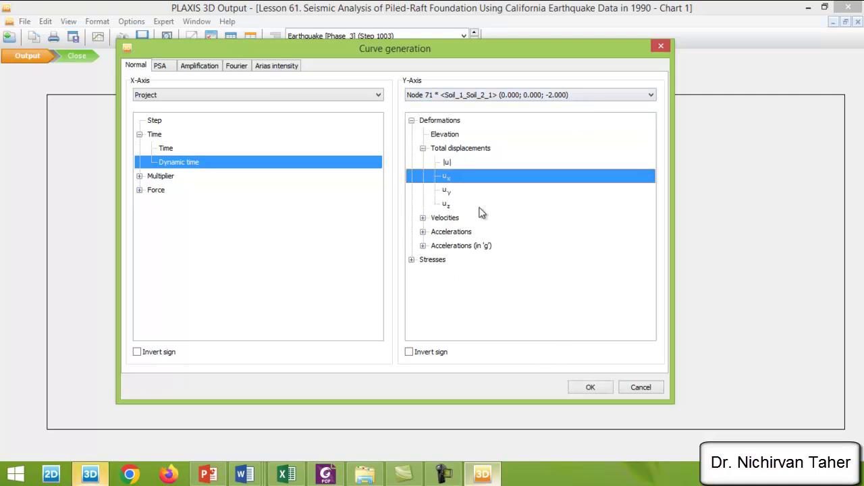
click(591, 388)
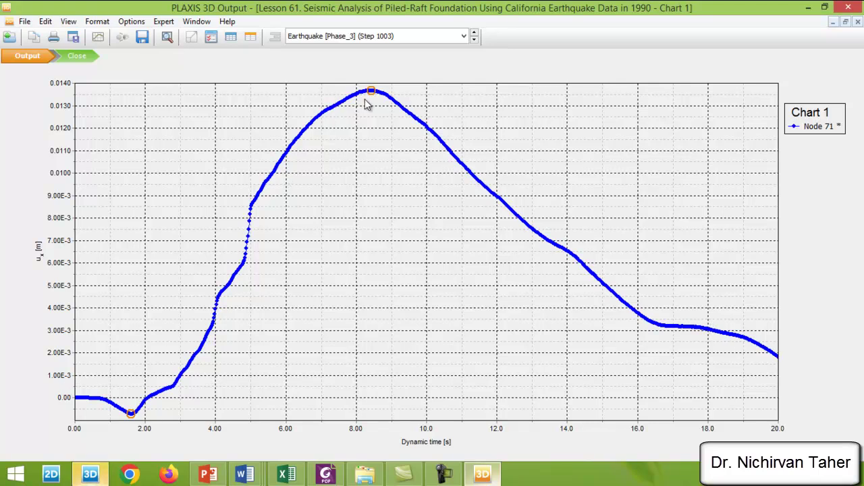
mouse_move(374, 94)
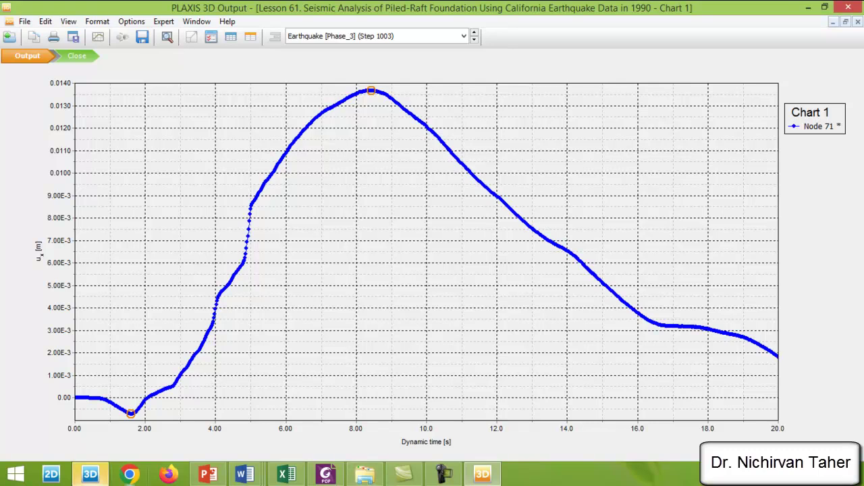
Step: Switch back to PowerPoint to consult the list of essential seismic results
click(208, 475)
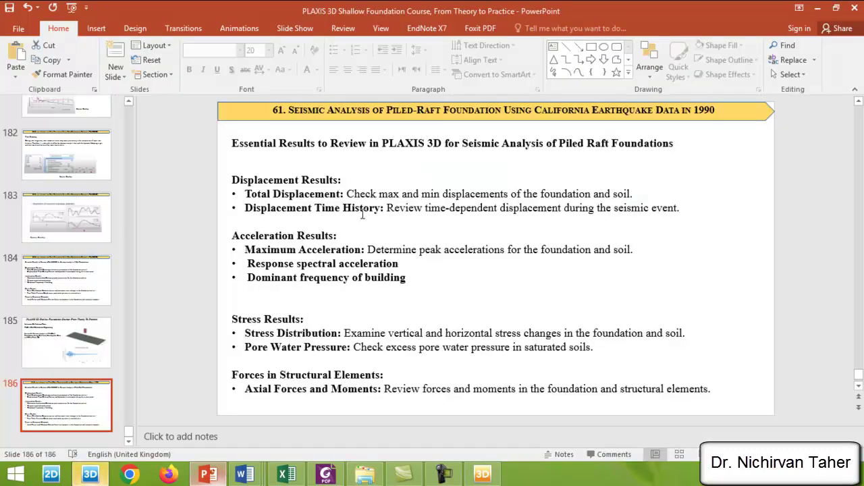